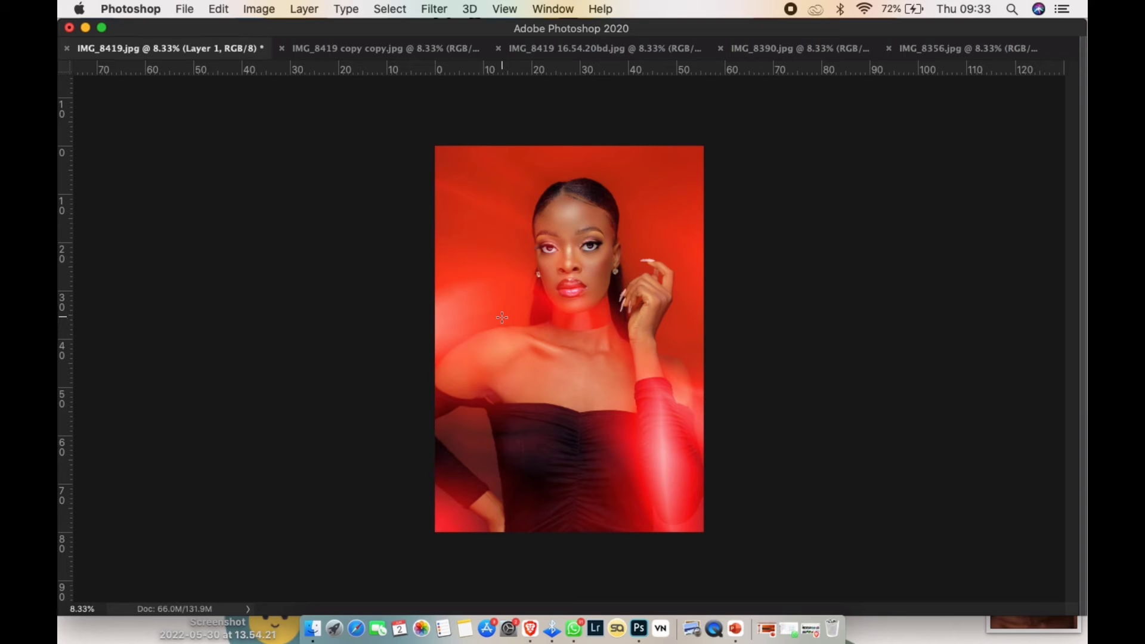
- Compare the light-effect looks across the five open portrait documents, ending back on IMG_8419.jpg
key("ctrl+Tab")
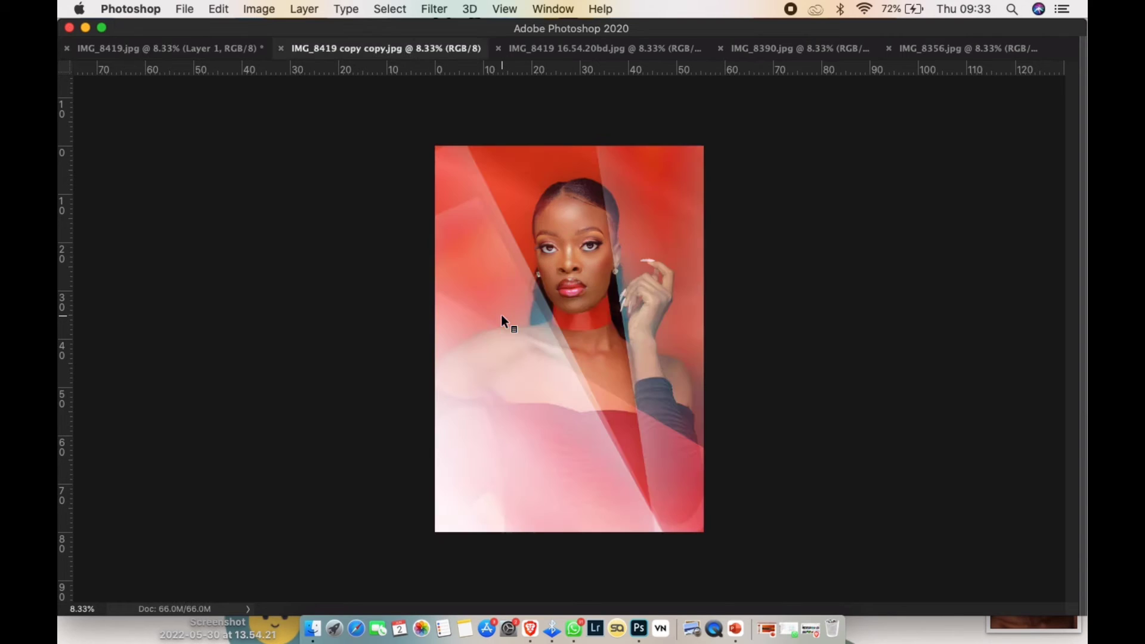
key("ctrl+Tab")
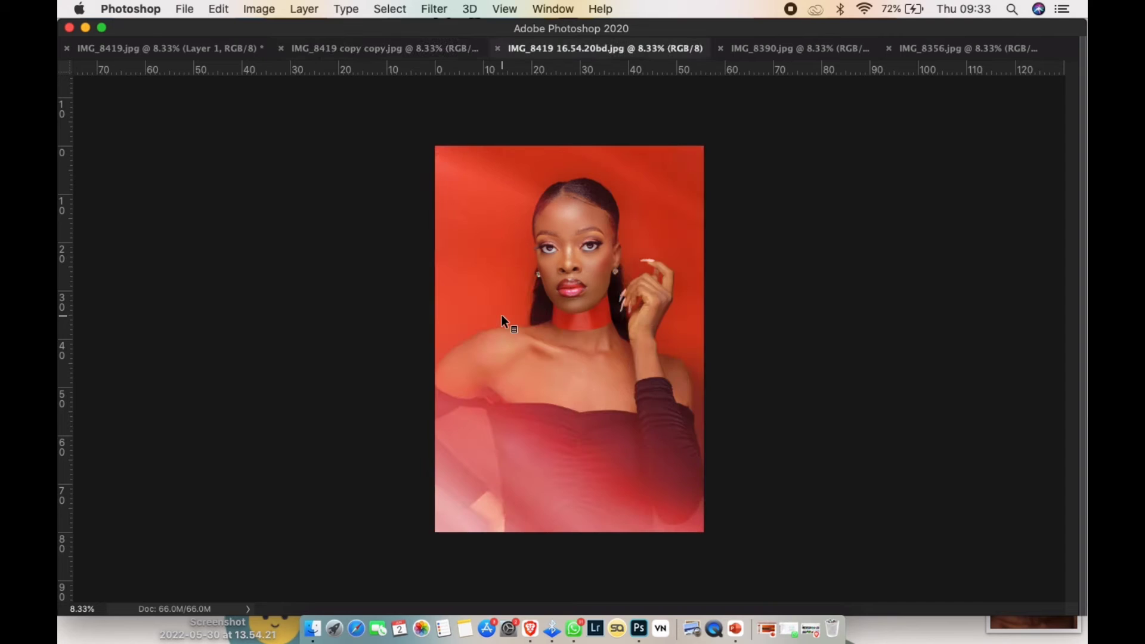
key("ctrl+Tab")
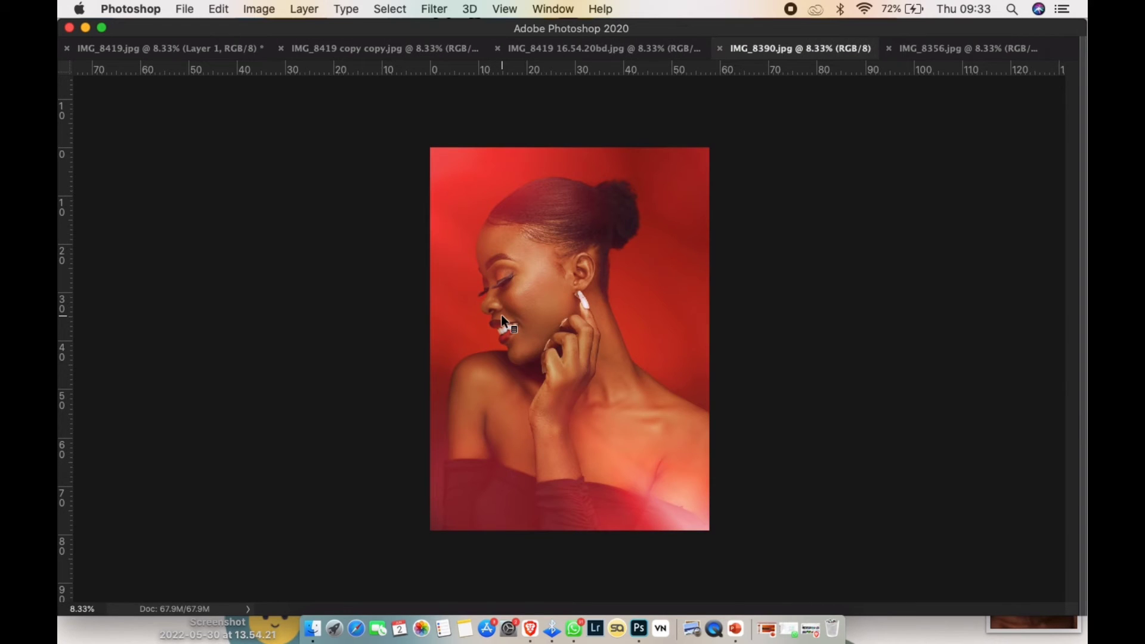
key("ctrl+Tab")
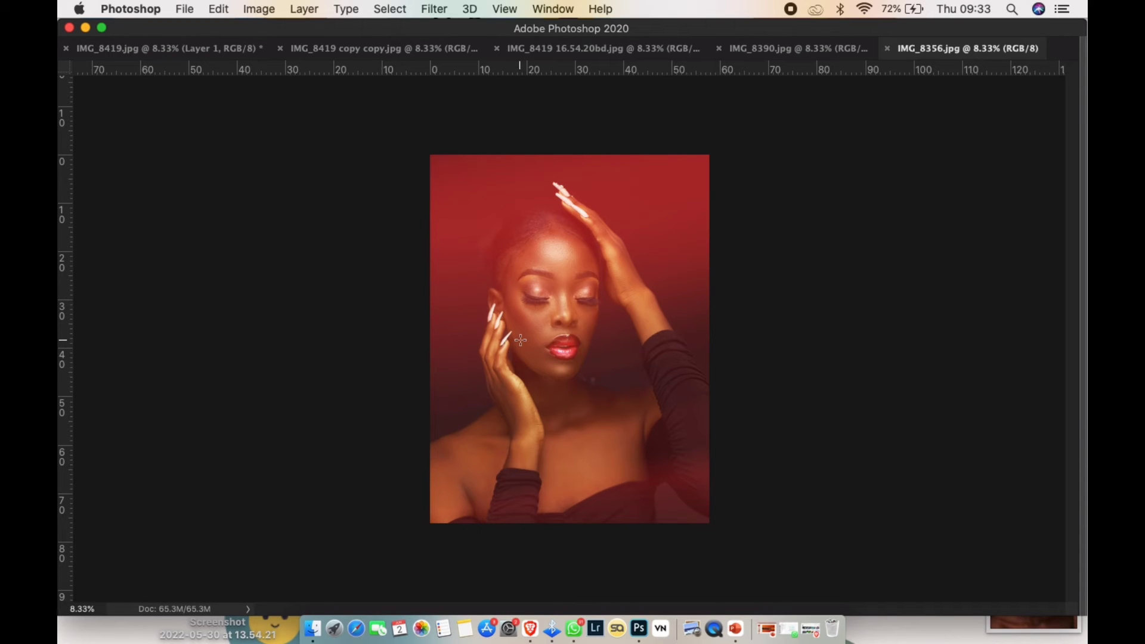
key("ctrl+Tab")
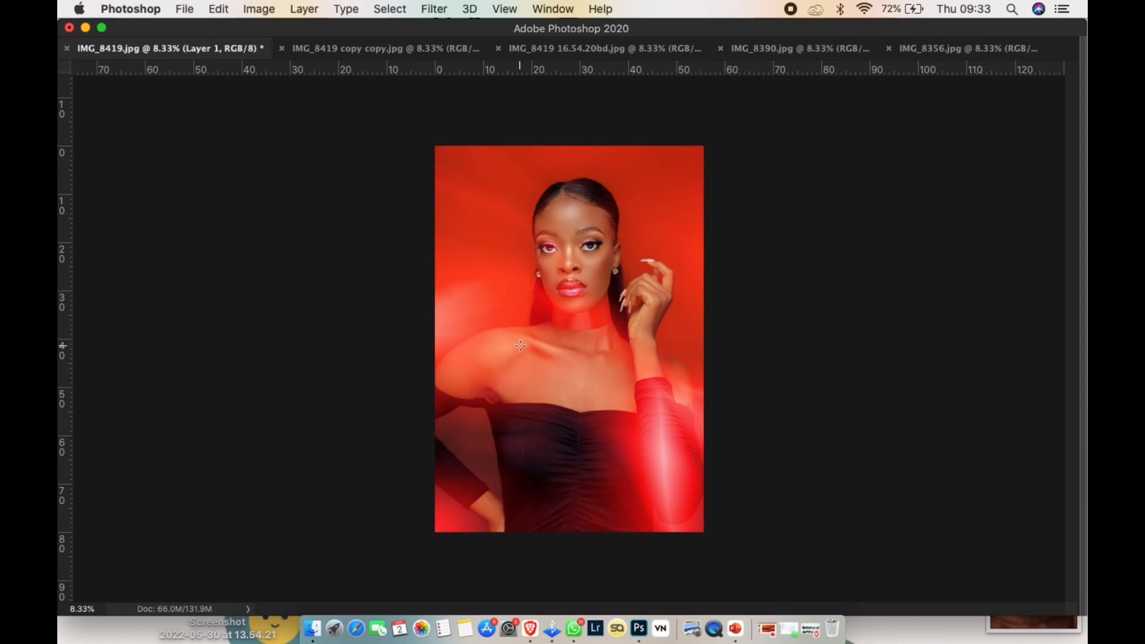
- Show the hidden panels and compare the portrait with Layer 1 and its Hue/Saturation adjustment switched off and on
key("Tab")
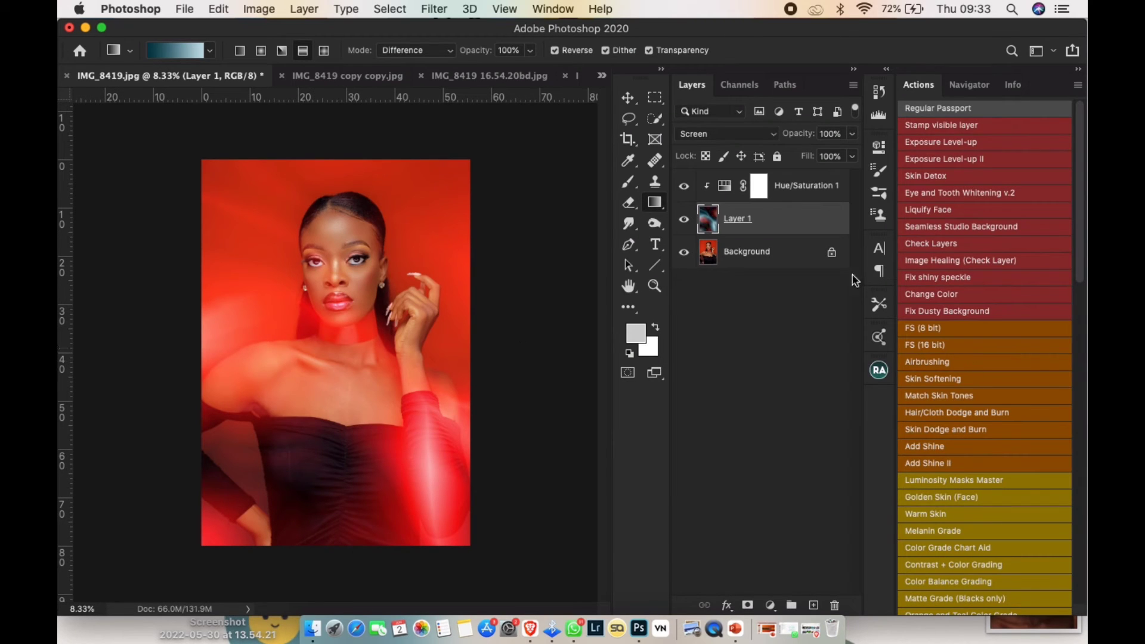
left_click(686, 191)
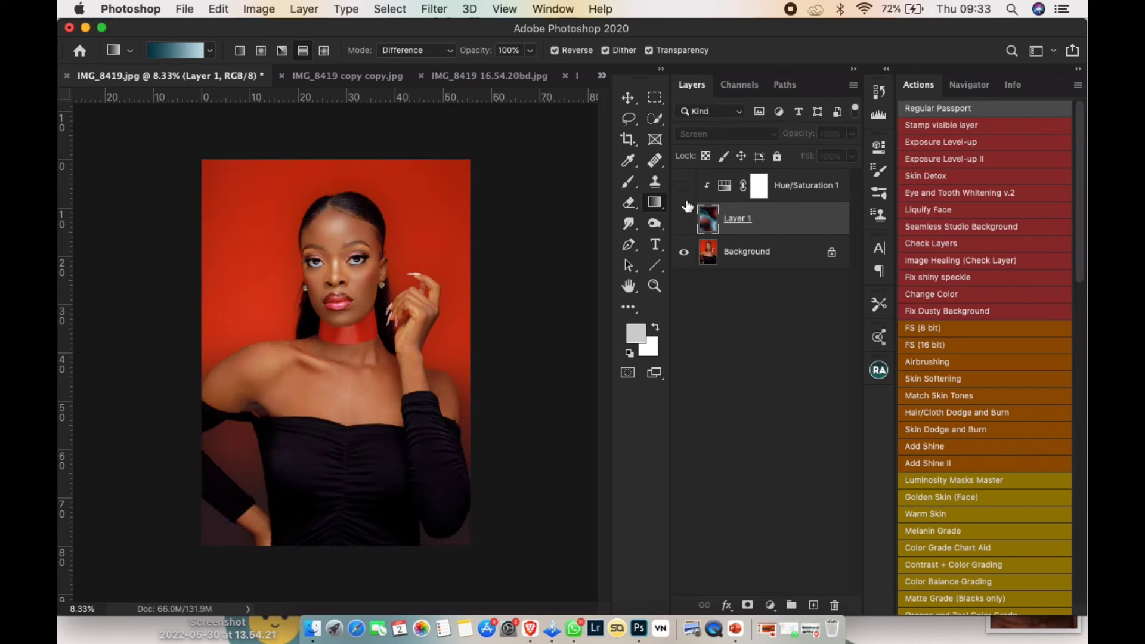
left_click_drag(684, 231, 685, 190)
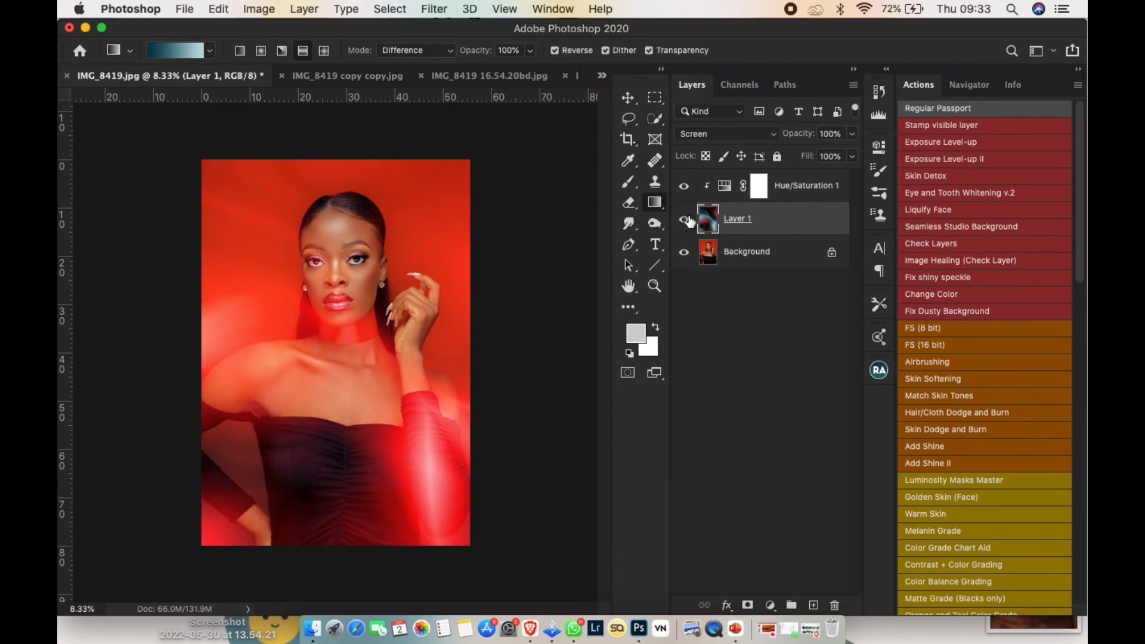
- Group Layer 1 with its Hue/Saturation 1 adjustment and hide the group
left_click(815, 187)
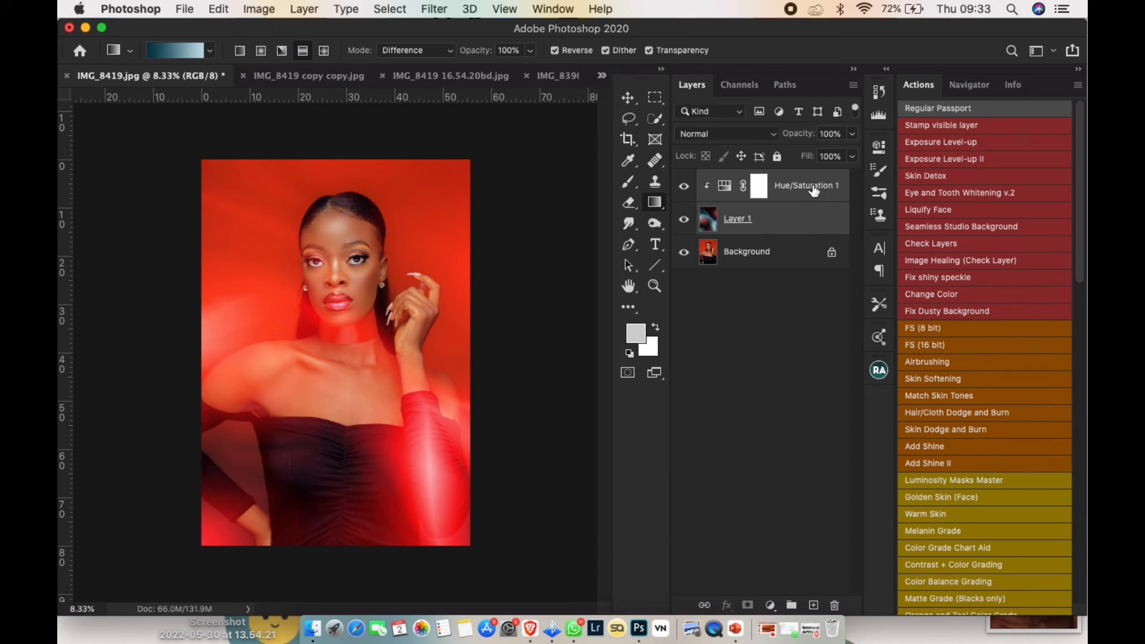
key("super+g")
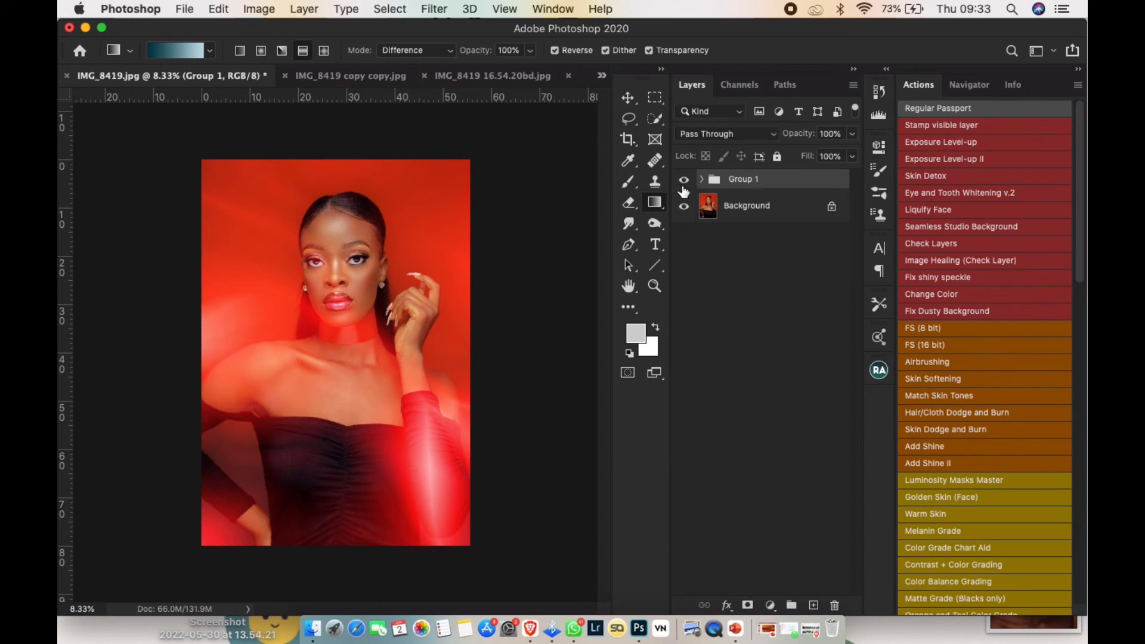
left_click(684, 179)
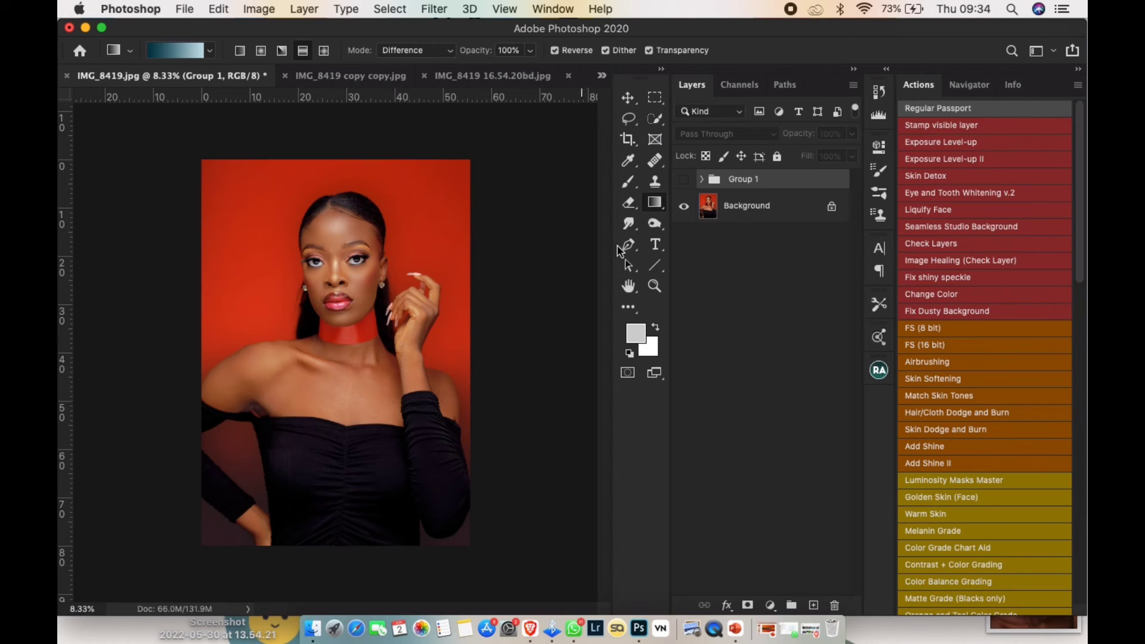
left_click(685, 180)
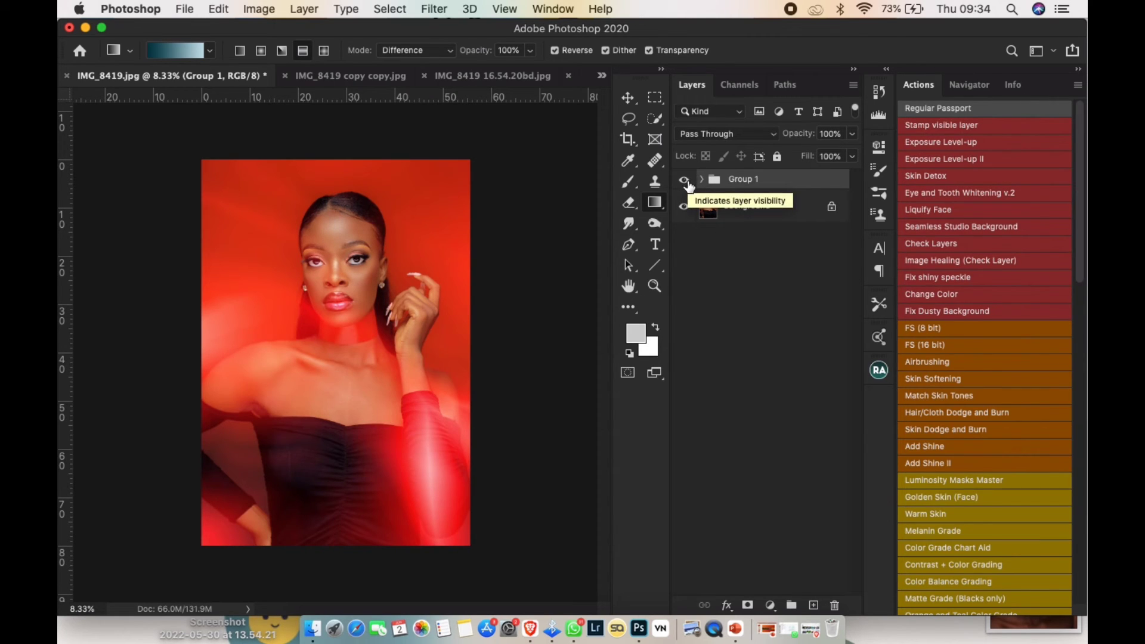
left_click(686, 182)
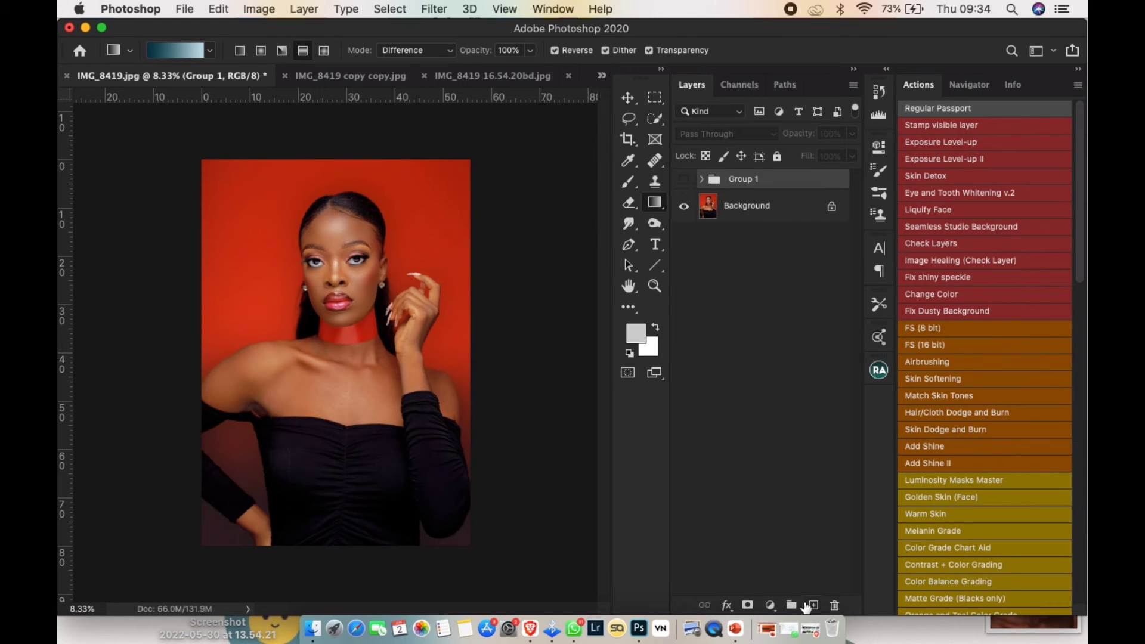
- Add a new empty layer directly above the Background and set its blend mode to Screen
left_click(786, 207)
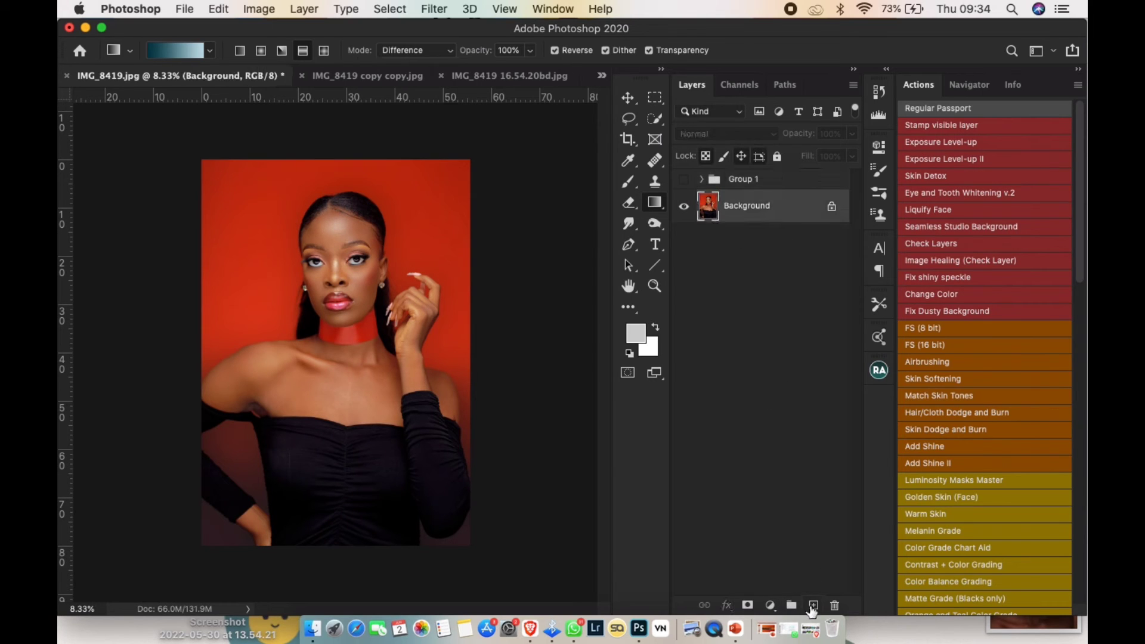
left_click(813, 605)
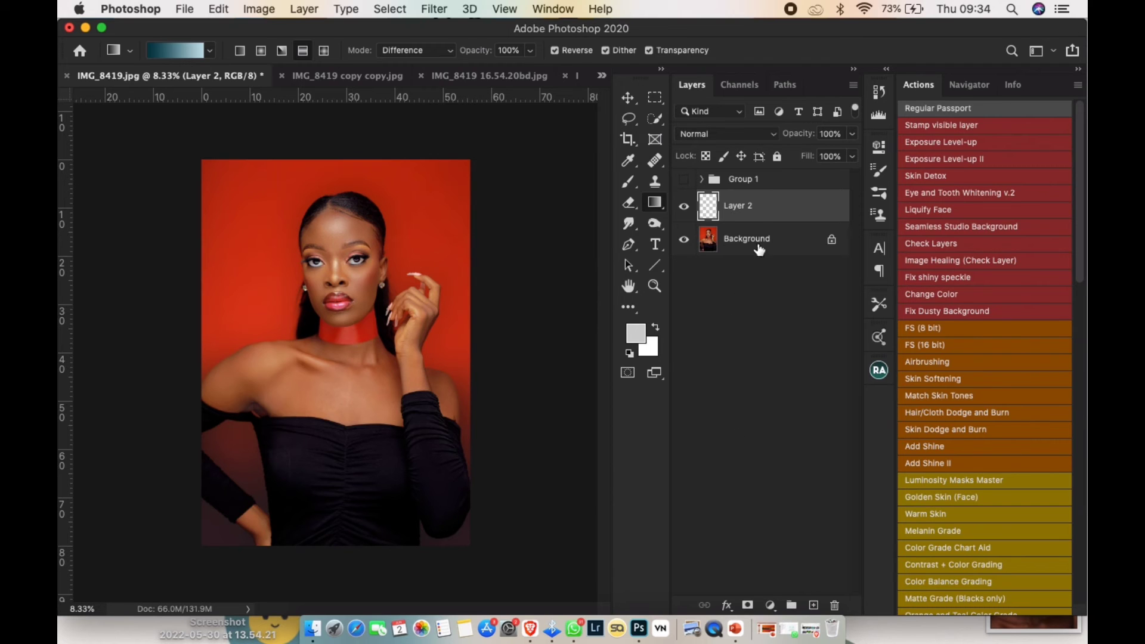
left_click(692, 133)
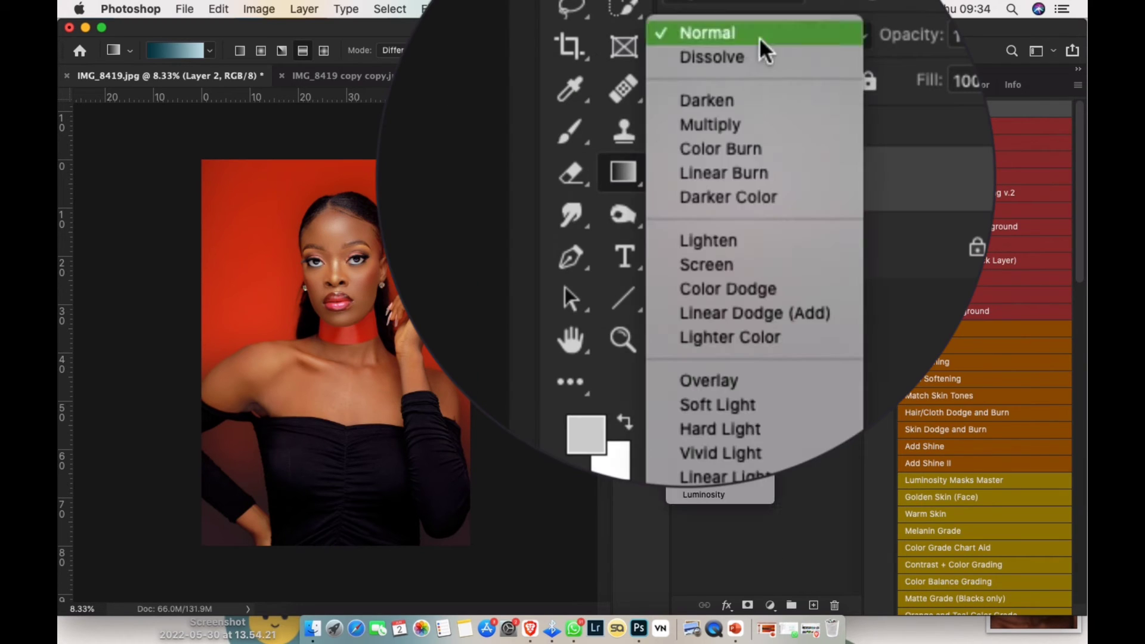
left_click(704, 253)
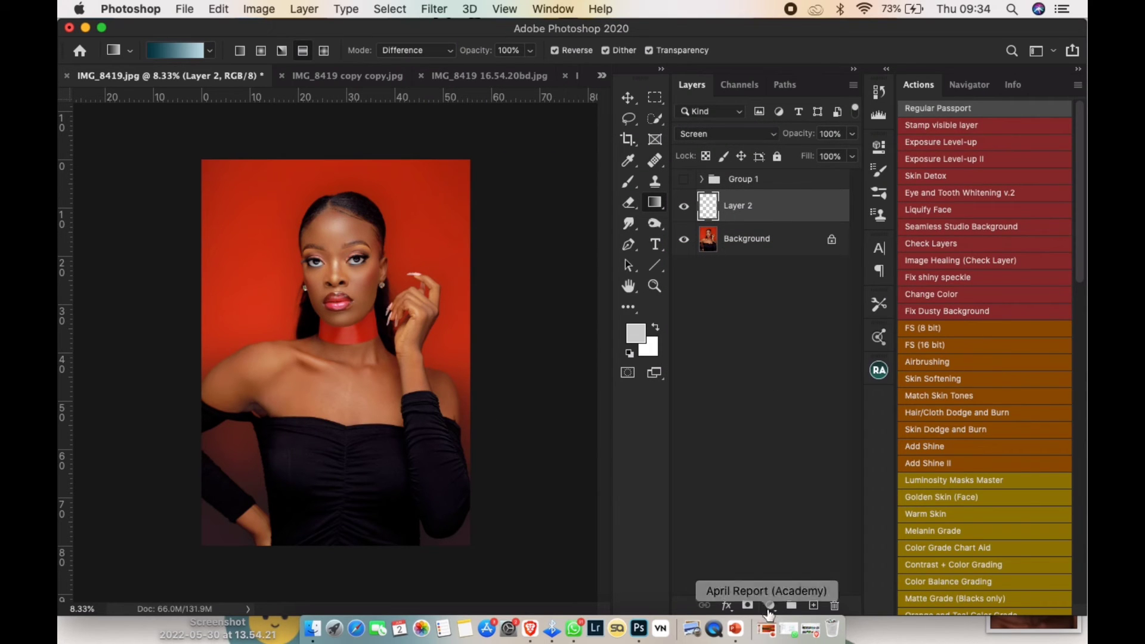
- Add a Hue/Saturation adjustment layer above Layer 2 and clip it to that layer
left_click(770, 606)
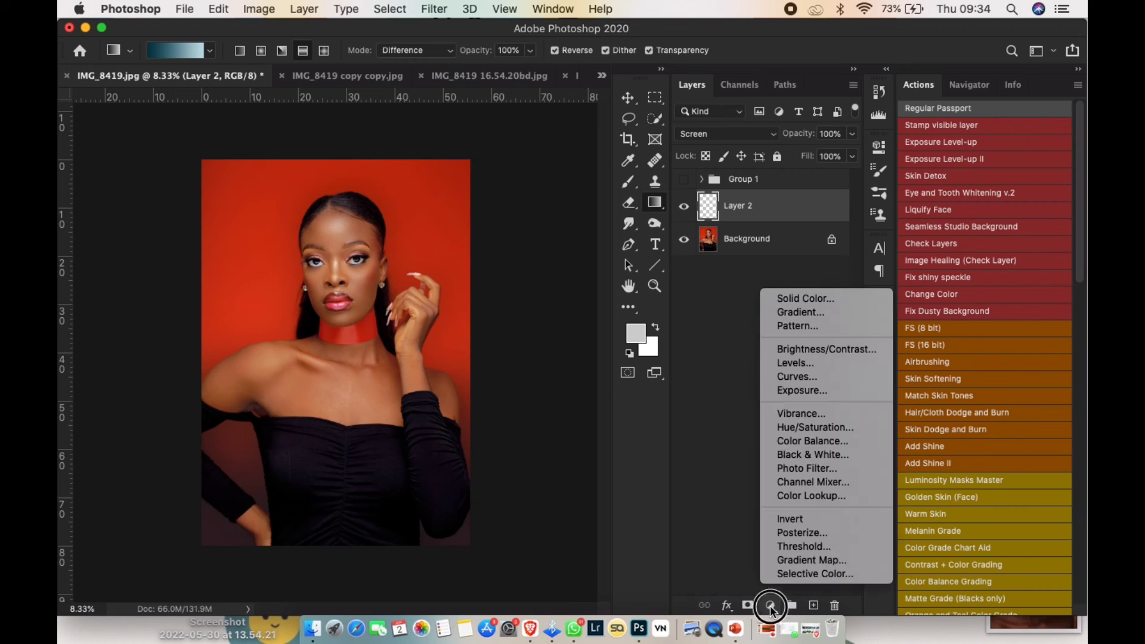
left_click(815, 427)
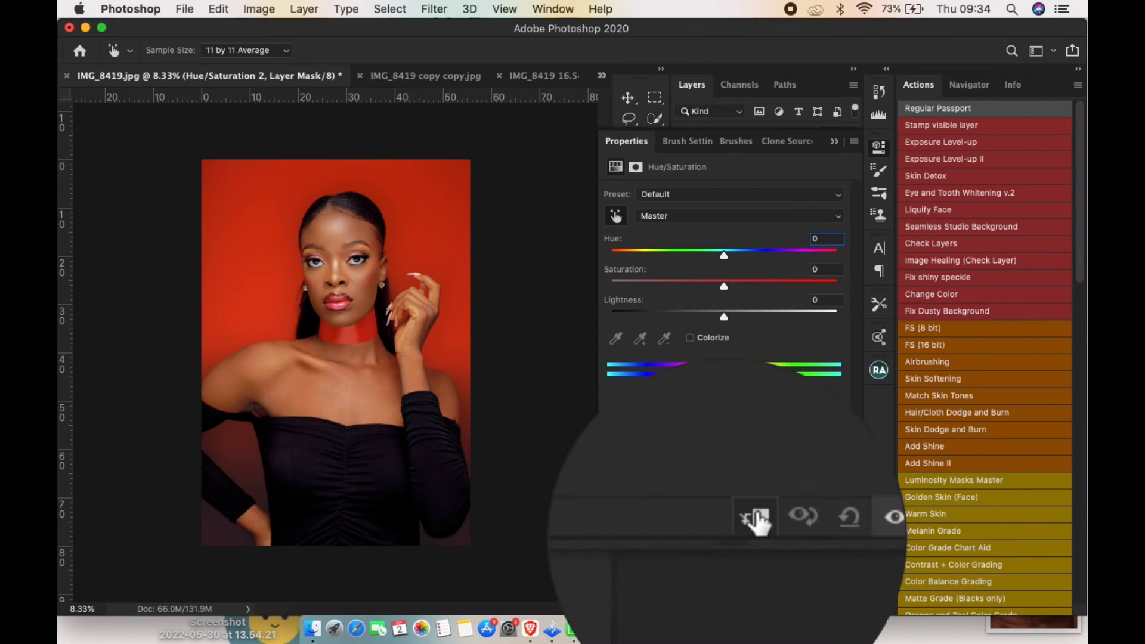
left_click(741, 487)
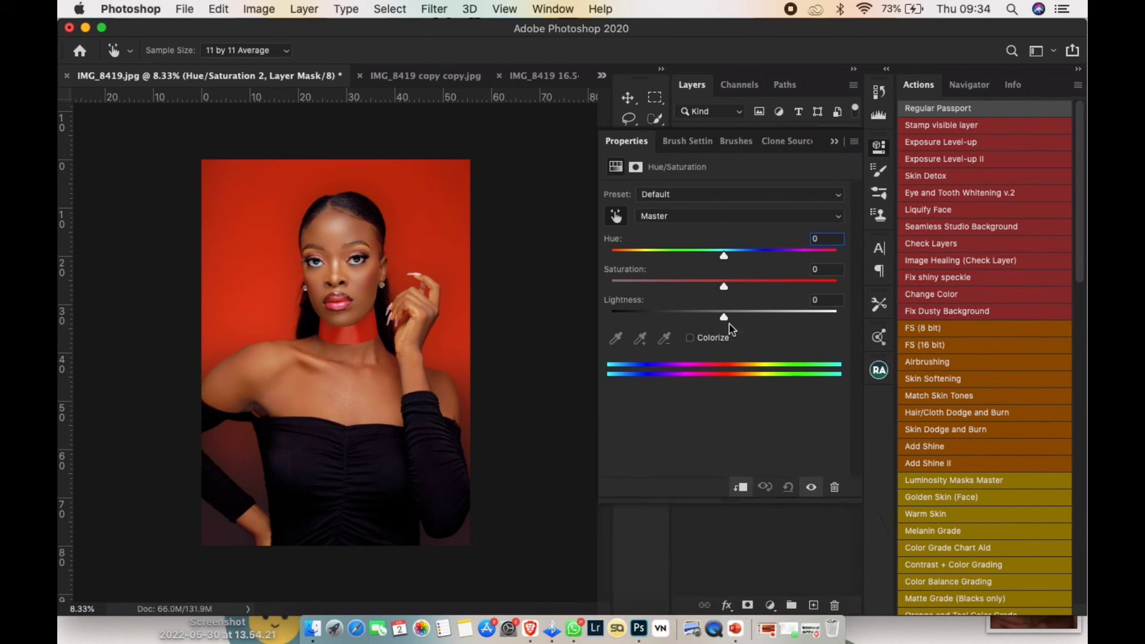
- Colorize the new Hue/Saturation adjustment with hue 360 and saturation 81
left_click(692, 340)
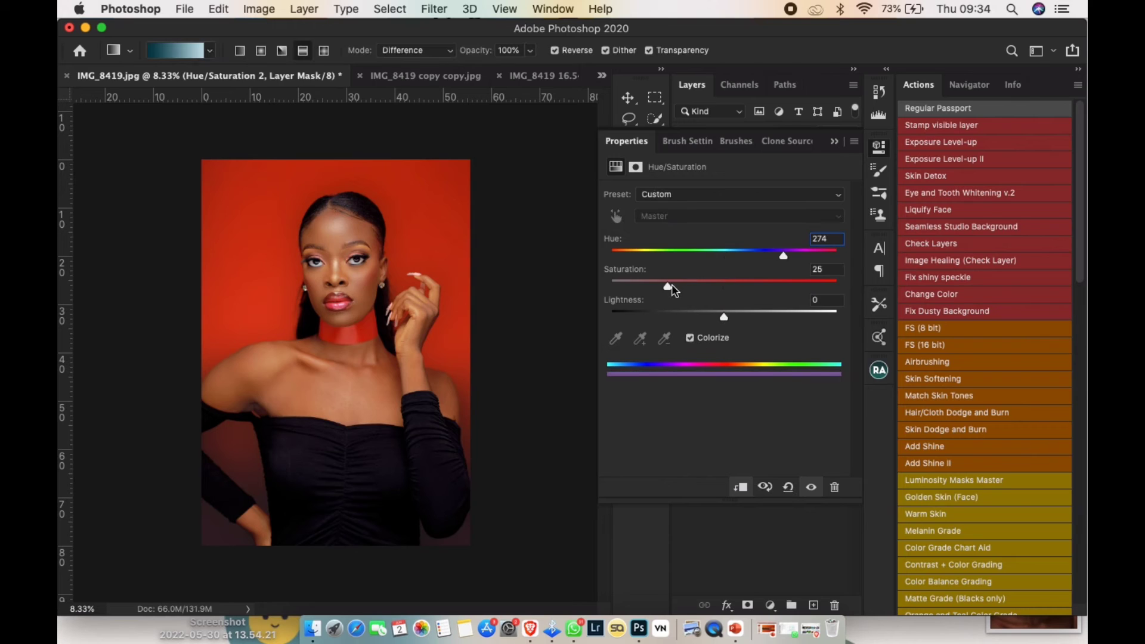
left_click_drag(671, 286, 838, 261)
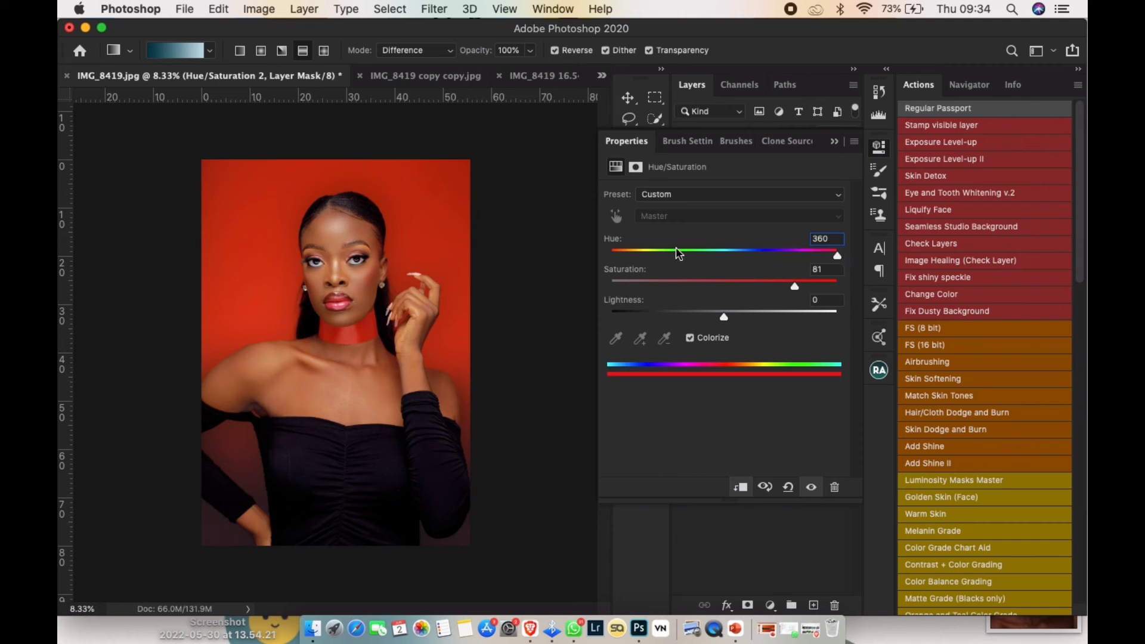
left_click(834, 141)
- Select Layer 2 and set up the Gradient tool as a reflected gradient in Difference mode with Reverse off
left_click(757, 246)
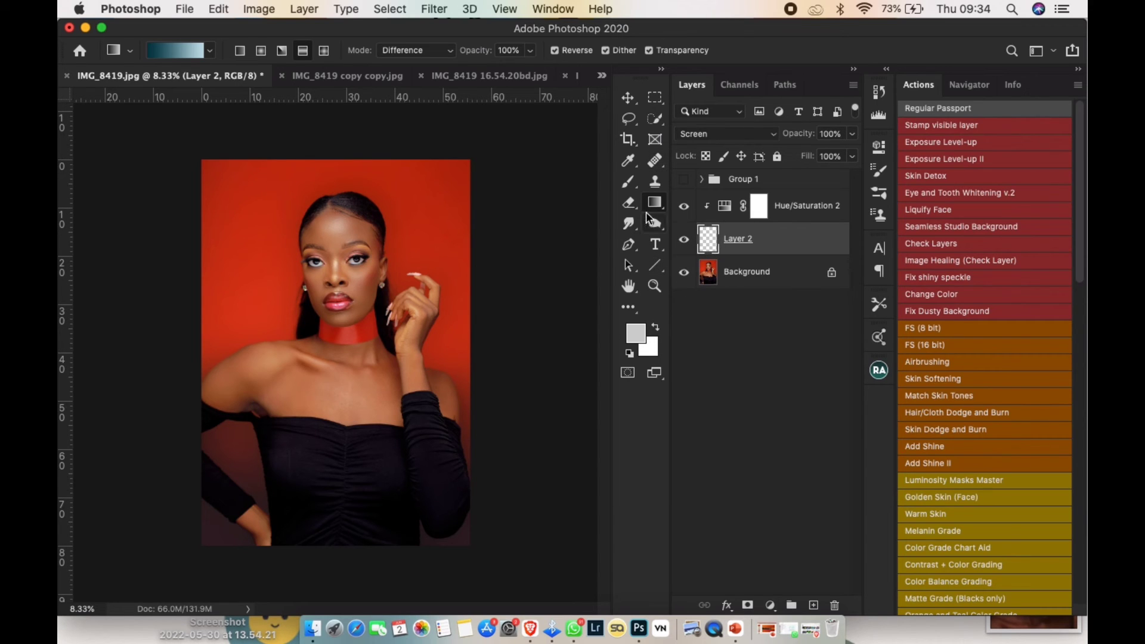
left_click(631, 169)
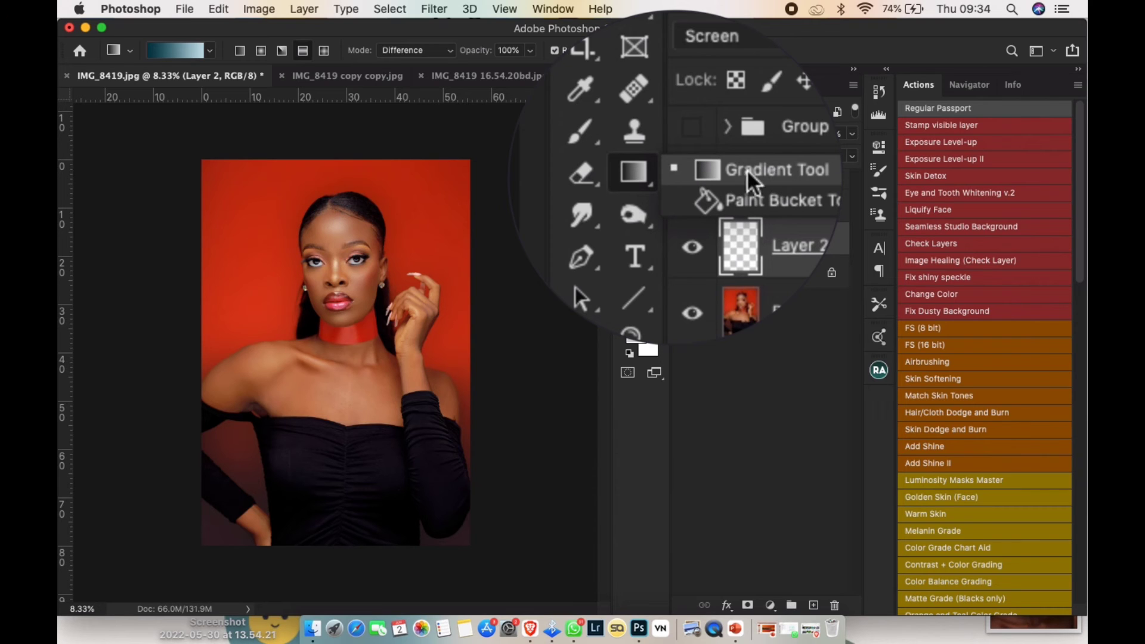
left_click(632, 178)
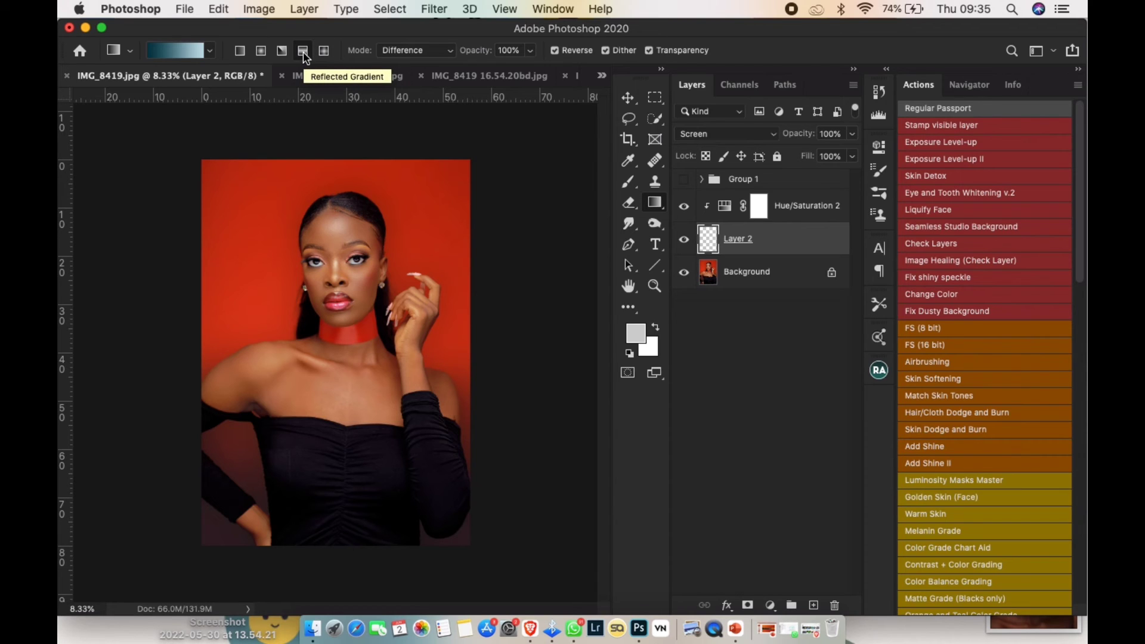
left_click(421, 51)
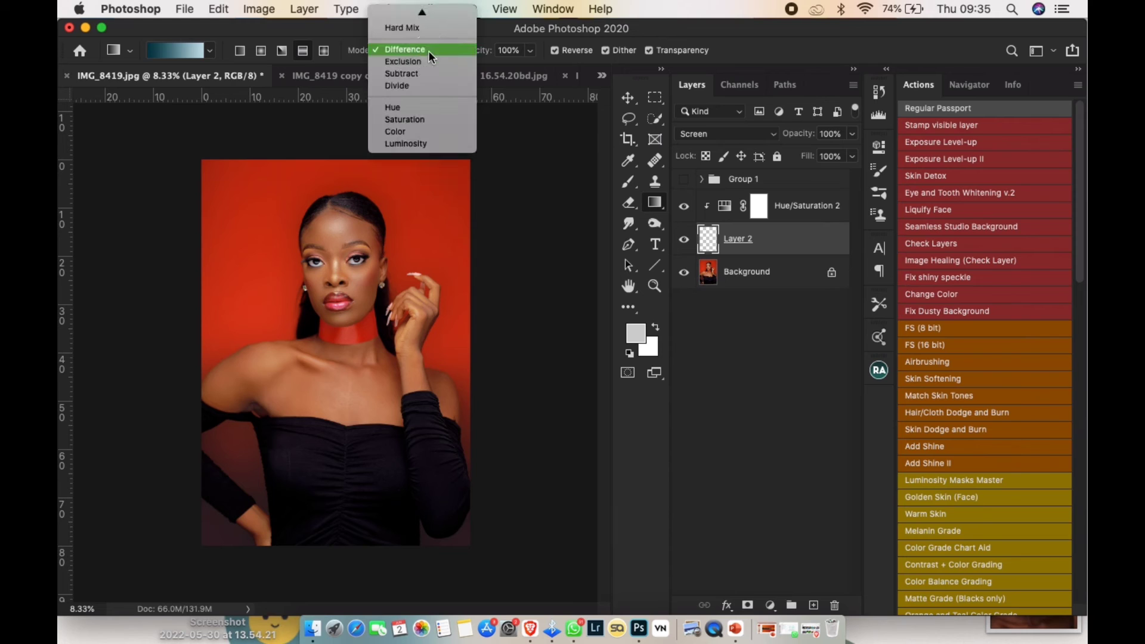
left_click(424, 52)
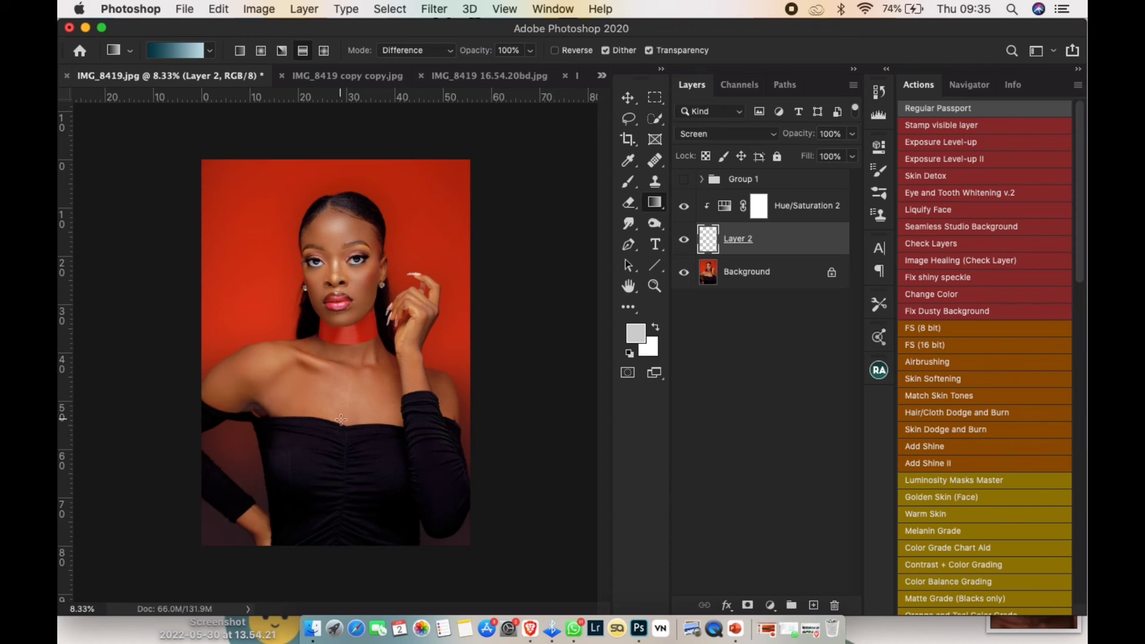
- Draw four overlapping reflected gradients in different directions across the portrait on Layer 2
left_click_drag(283, 423, 431, 306)
left_click_drag(271, 379, 323, 246)
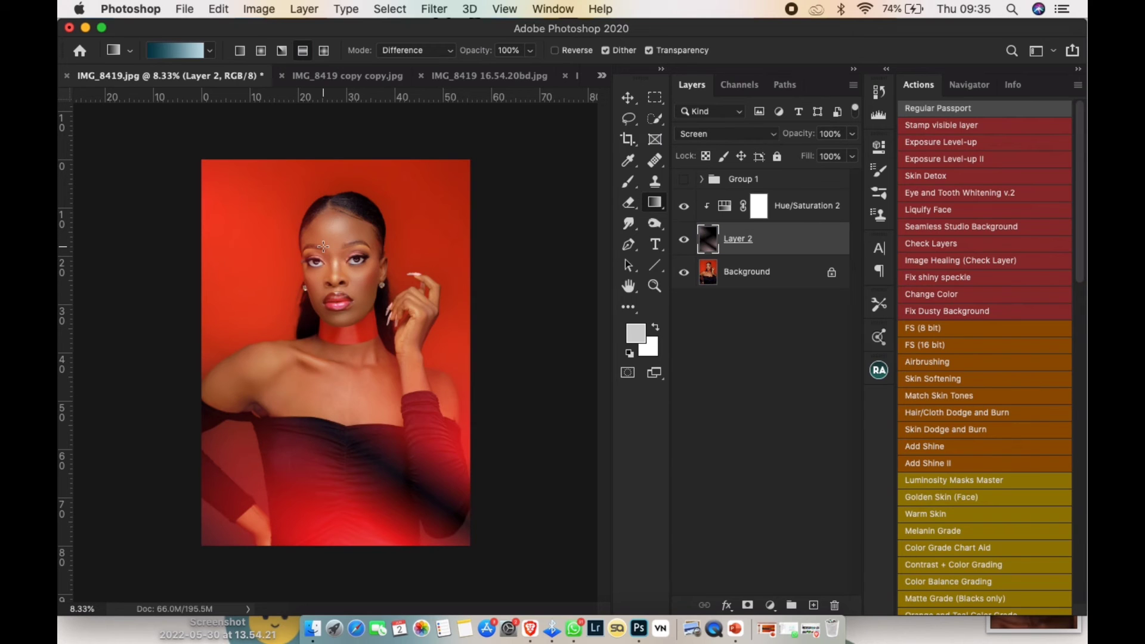
left_click_drag(306, 354, 440, 234)
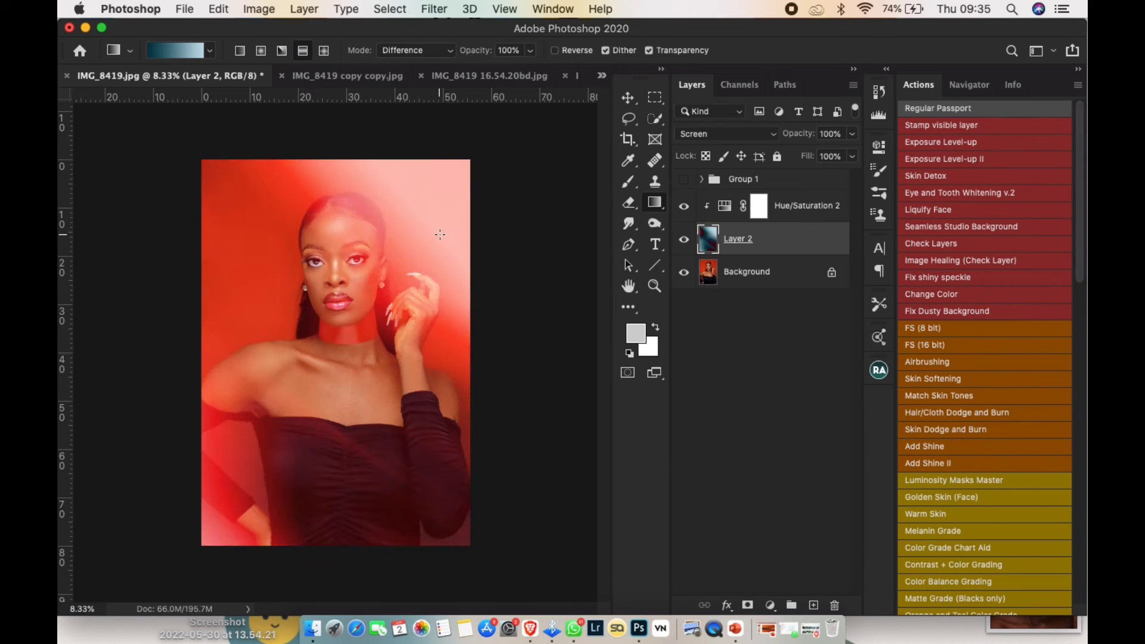
left_click_drag(320, 193, 364, 404)
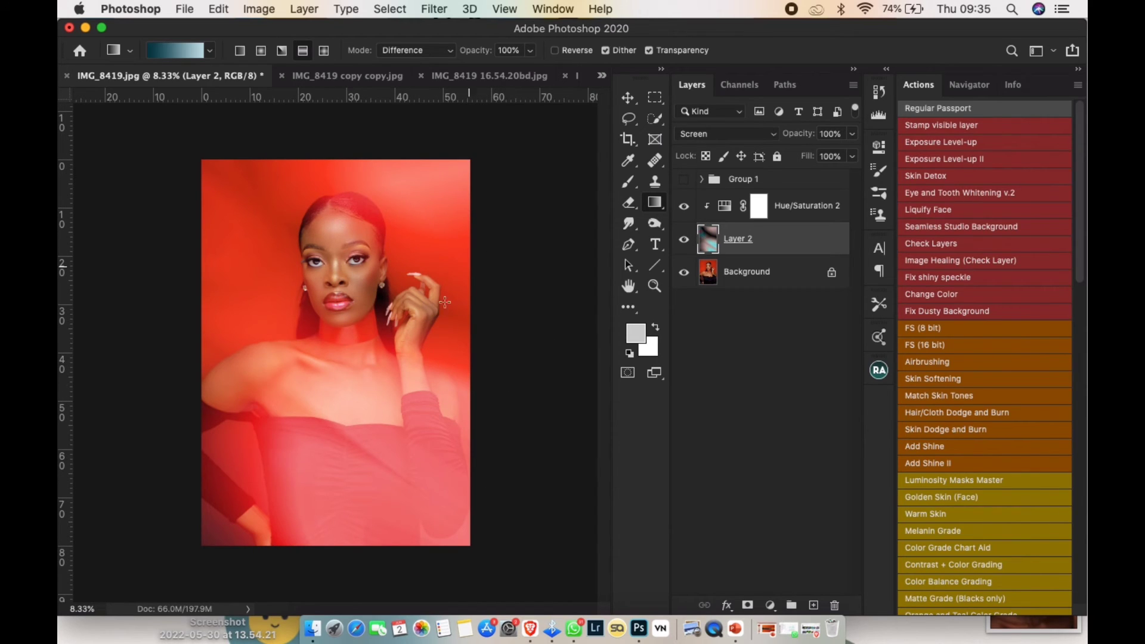
- Apply a Gaussian Blur with a 129.5-pixel radius to the gradients on Layer 2, and return to the Gradient tool
left_click(434, 9)
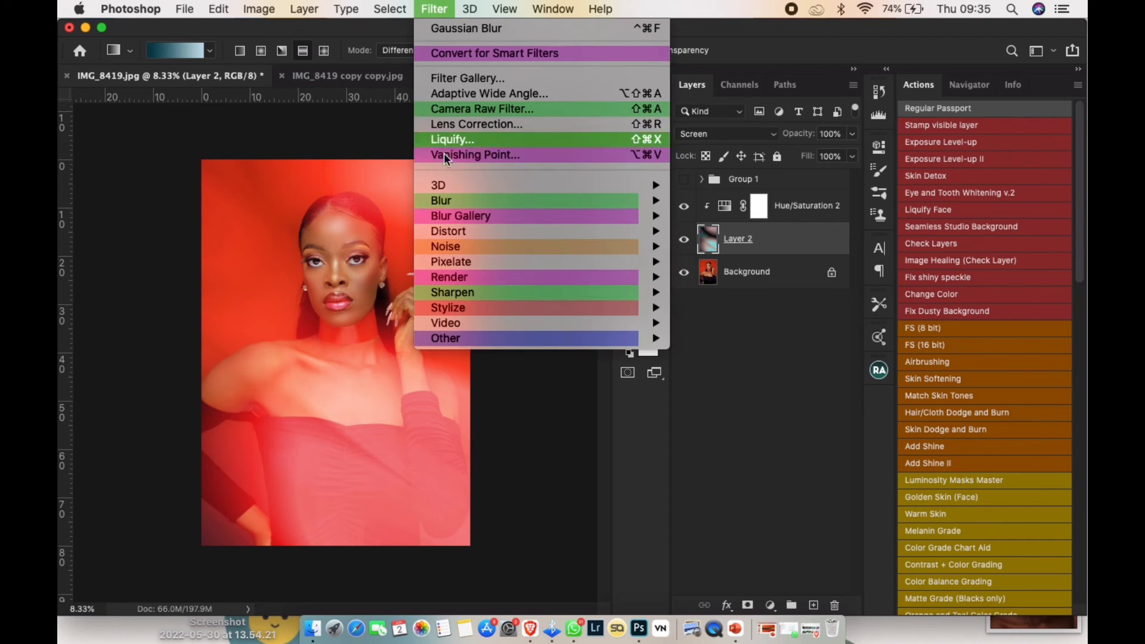
mouse_move(448, 189)
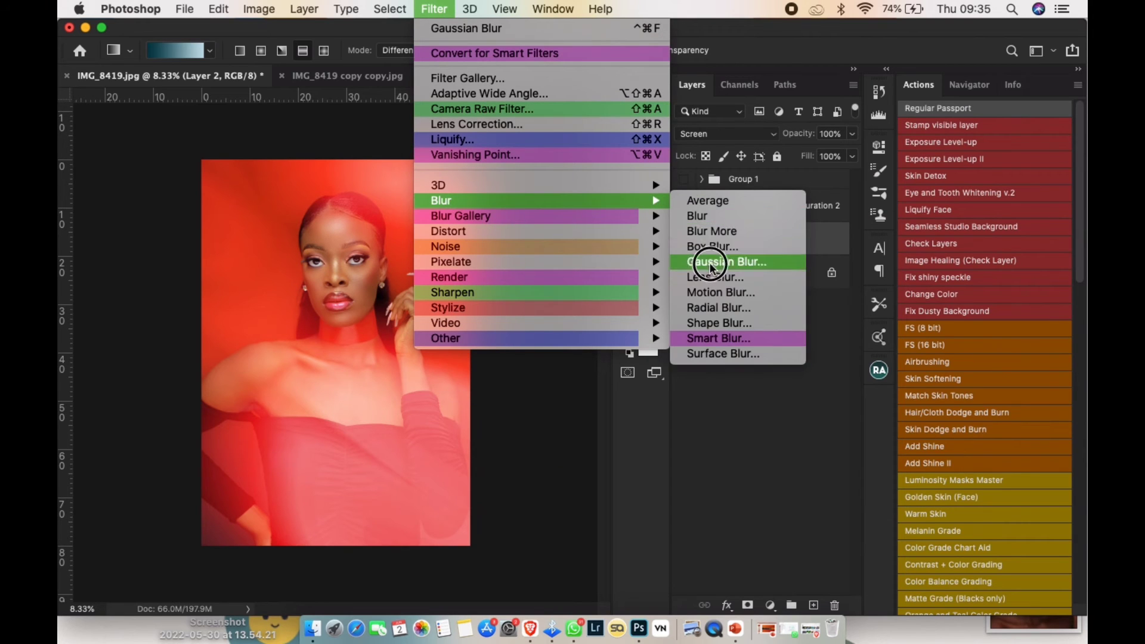
left_click(710, 258)
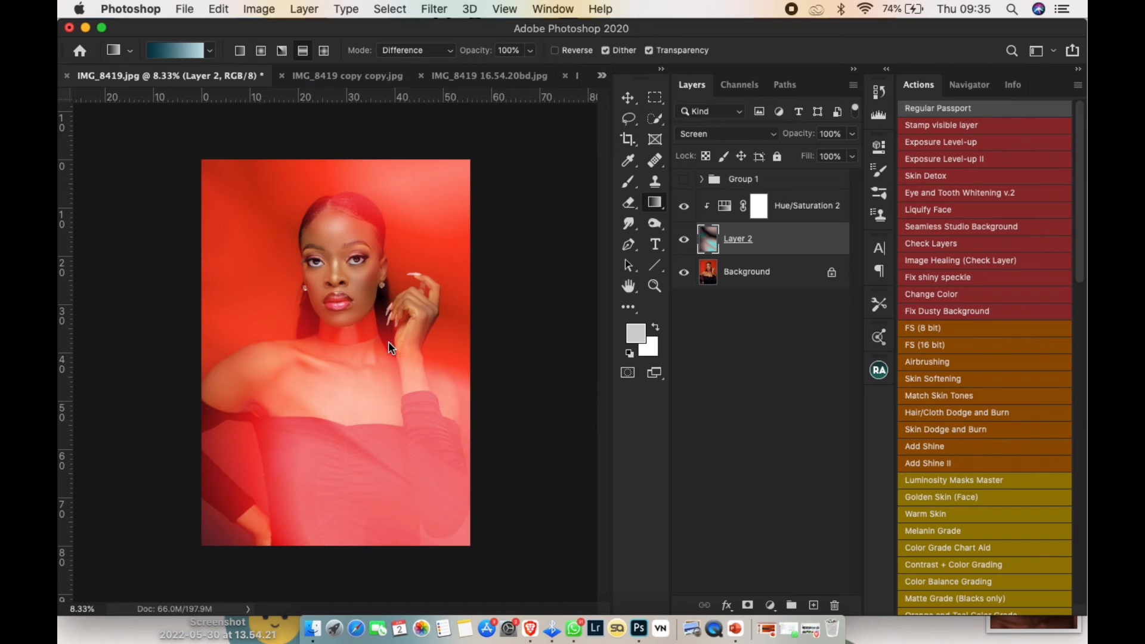
key("alt+super+f")
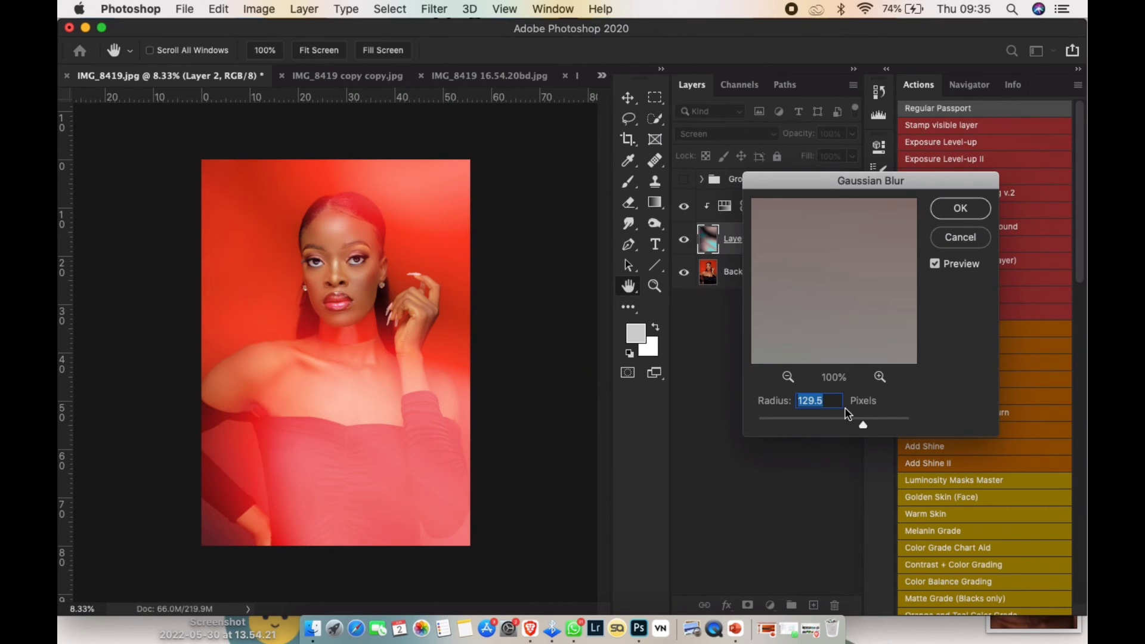
left_click(967, 210)
key("g")
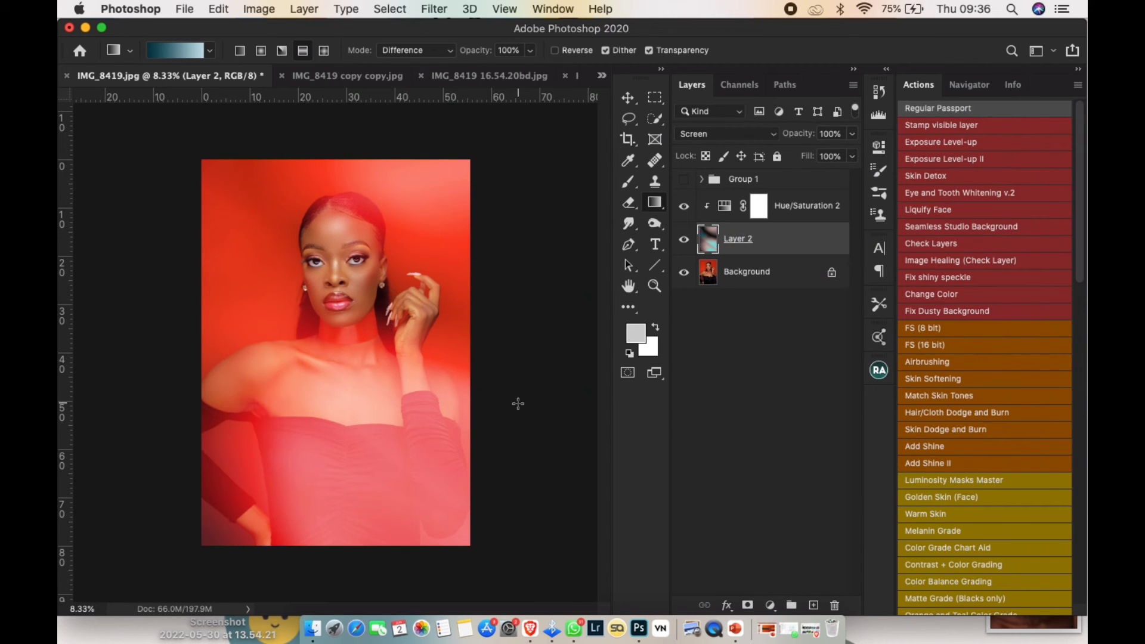
- Sweep the hue of the Hue/Saturation 2 adjustment across its range to preview other light colors, returning it to 360
left_click(726, 211)
left_click_drag(818, 257, 655, 273)
left_click_drag(654, 271, 852, 270)
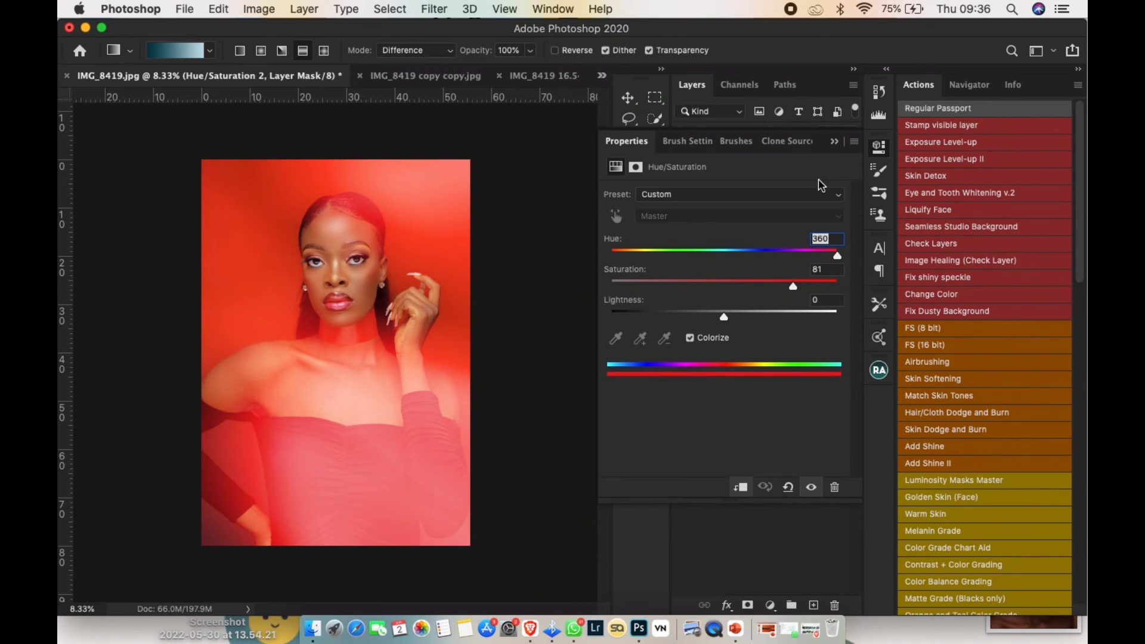
left_click(835, 142)
- Hide Layer 2 with its clipped adjustment and show it again to compare the portrait with and without the light effect
scroll(503, 351, "down", 2)
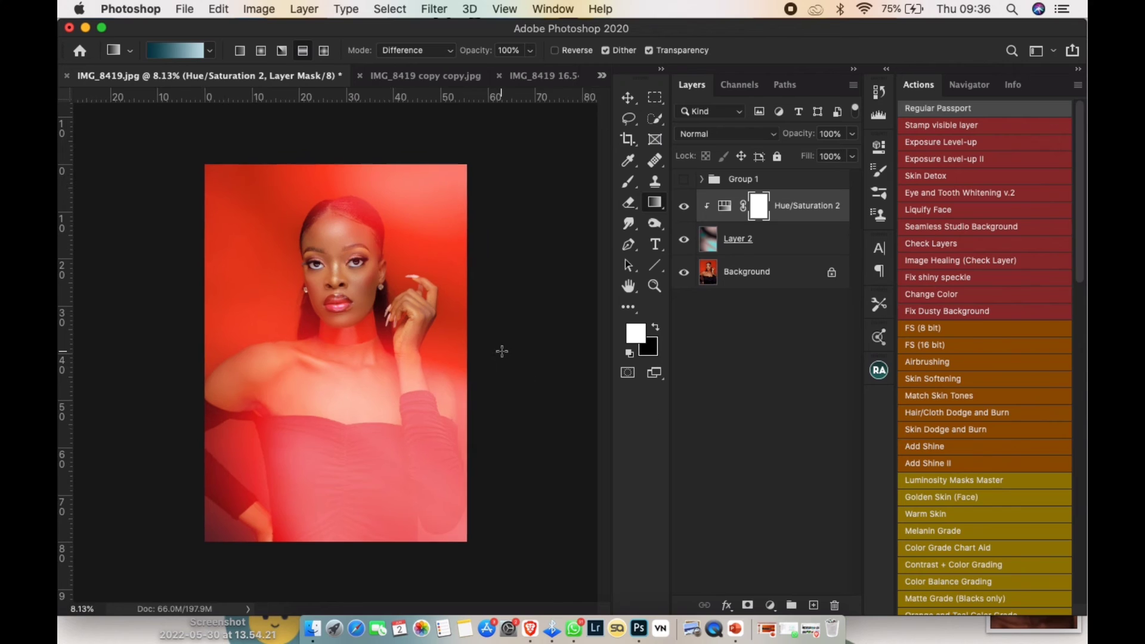
left_click(684, 239)
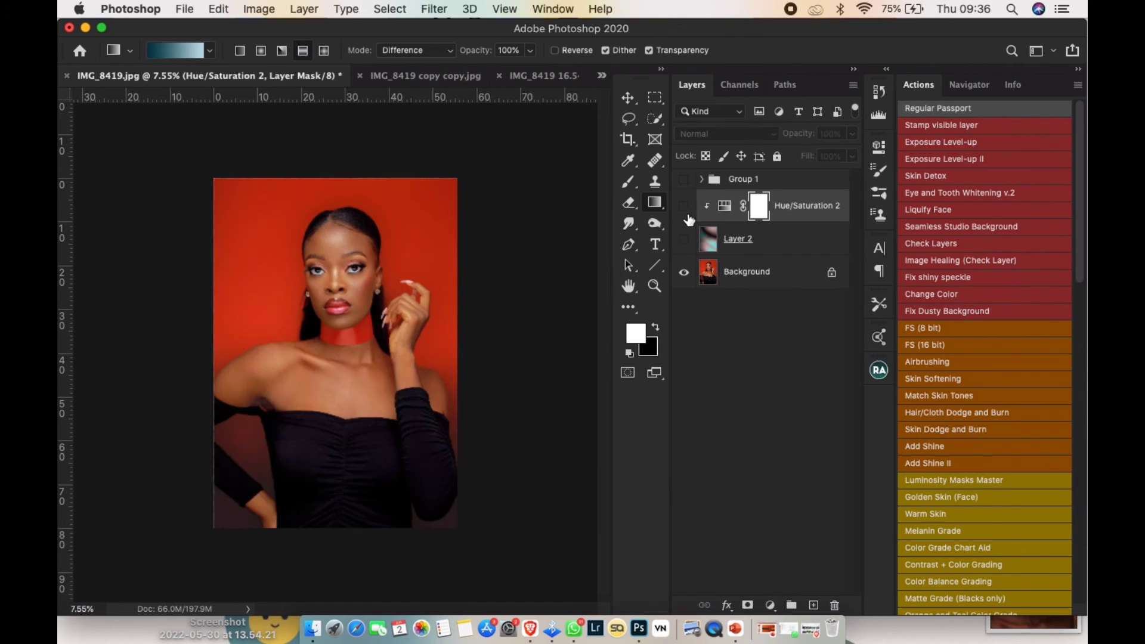
left_click(685, 238)
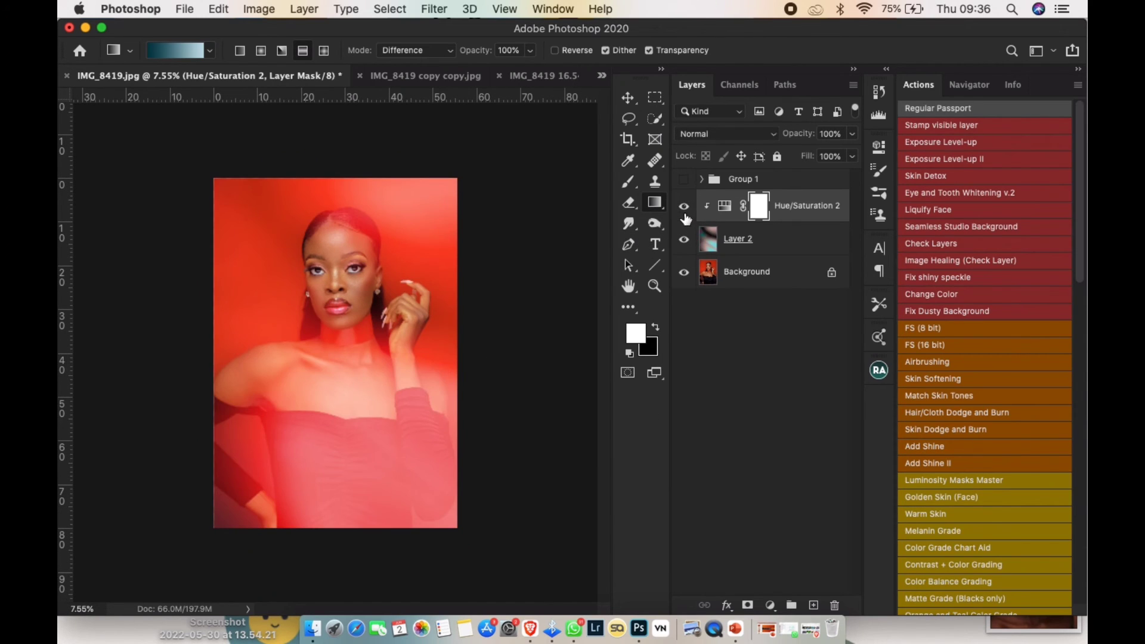
- Select Layer 2 and look through the saved actions as far as the gradient, light-ray and light-leak effects
left_click(756, 246)
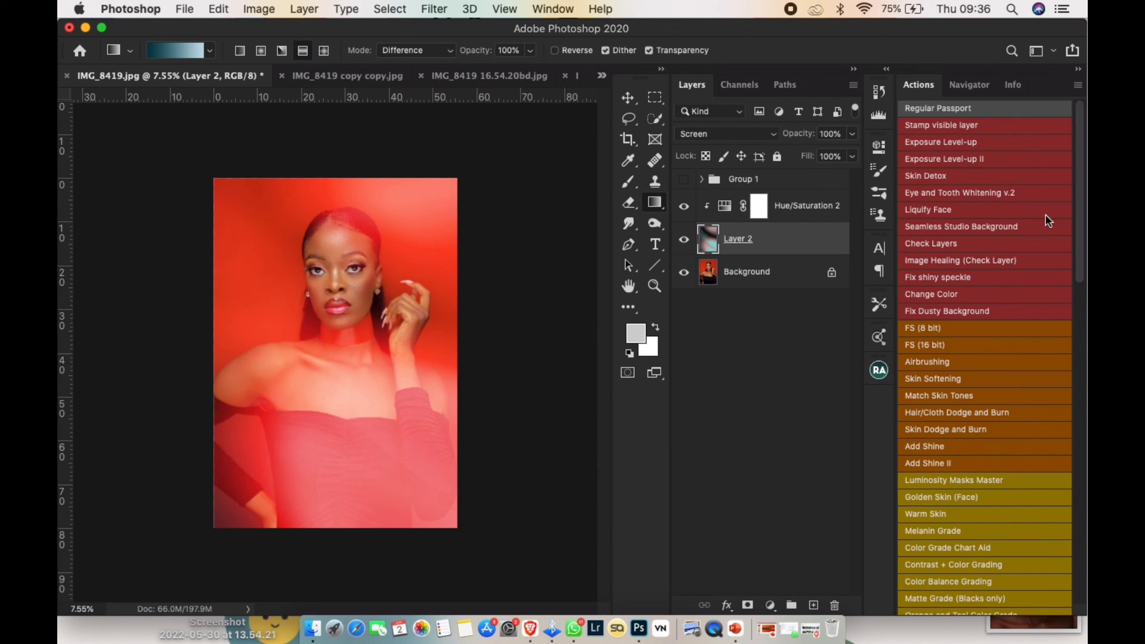
scroll(990, 272, "down", 5)
scroll(975, 422, "down", 12)
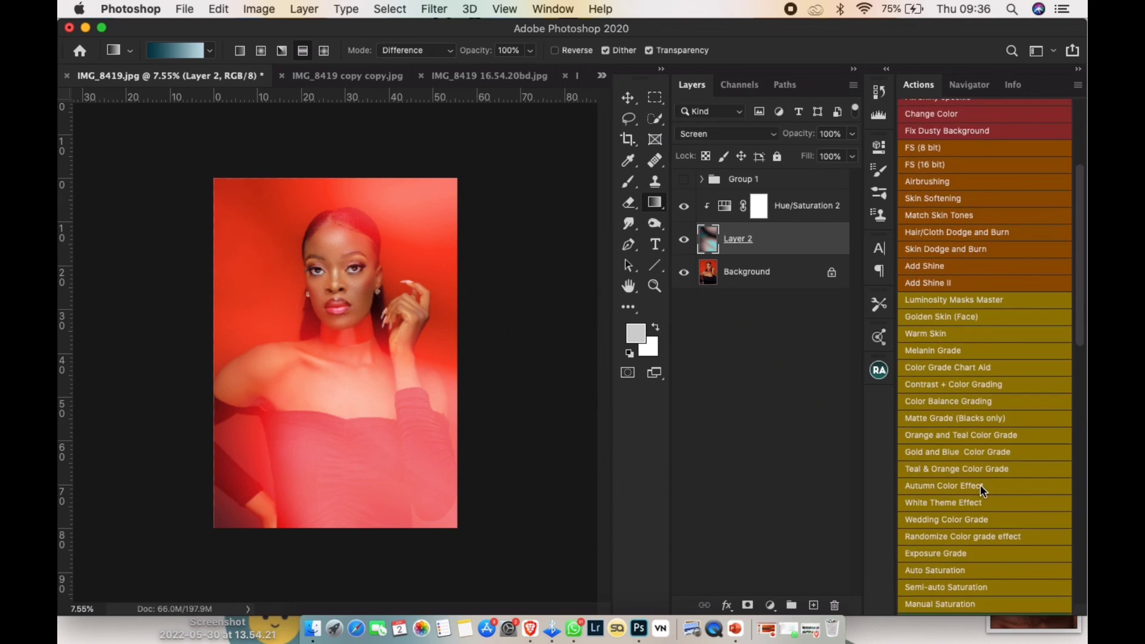
scroll(982, 525, "down", 3)
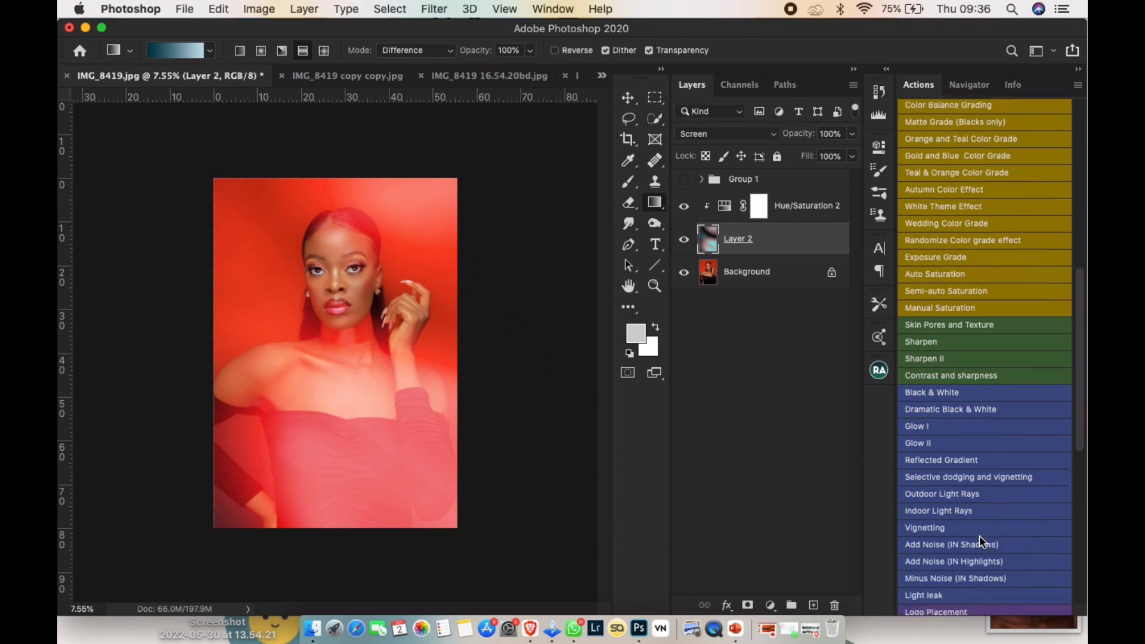